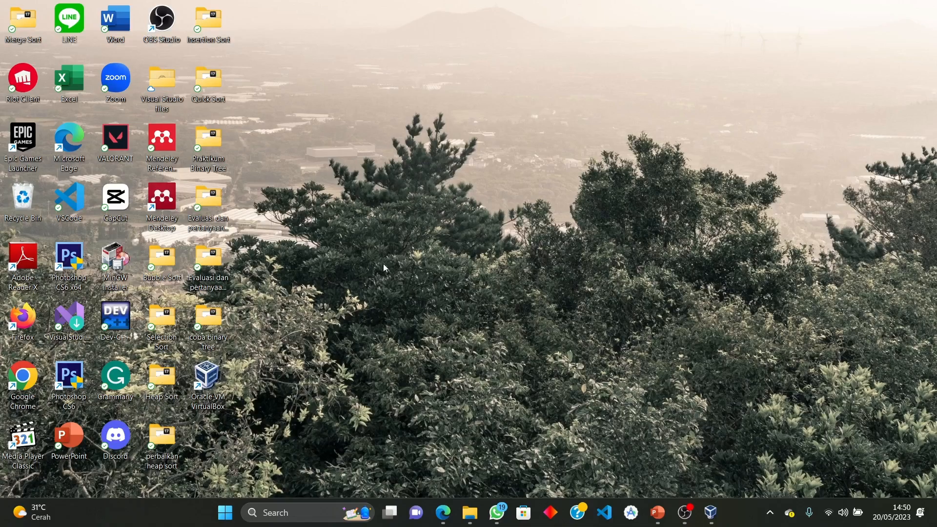
Look over the download page in the browser, then minimize the browser to the desktop
click(440, 502)
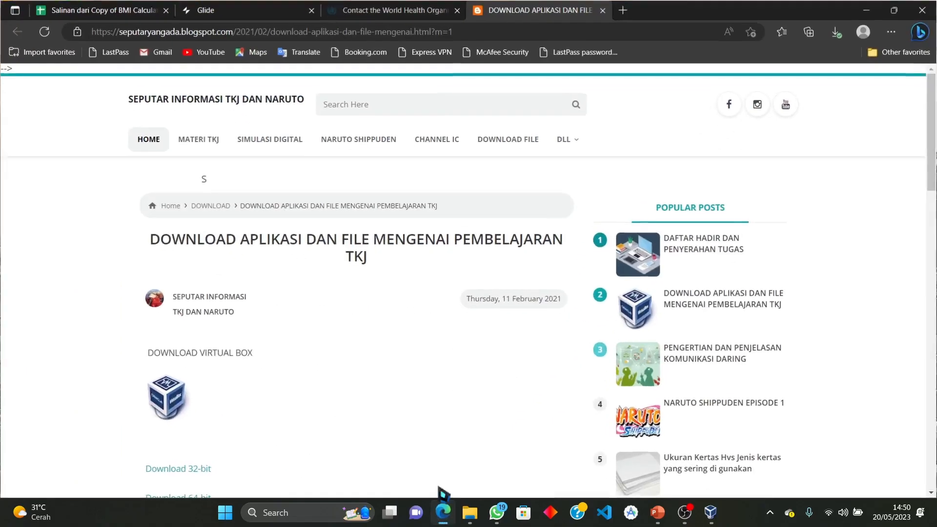
scroll(322, 332, down, 4)
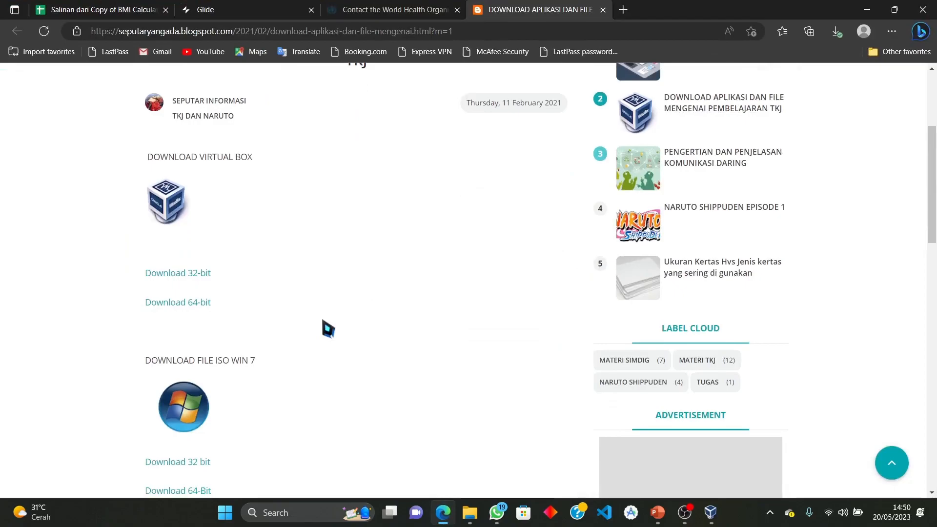
scroll(264, 390, down, 1)
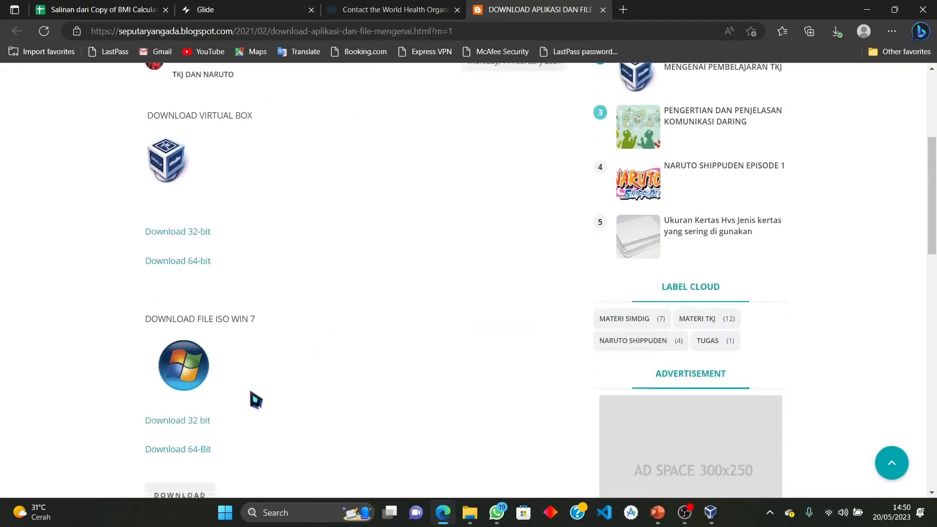
click(293, 37)
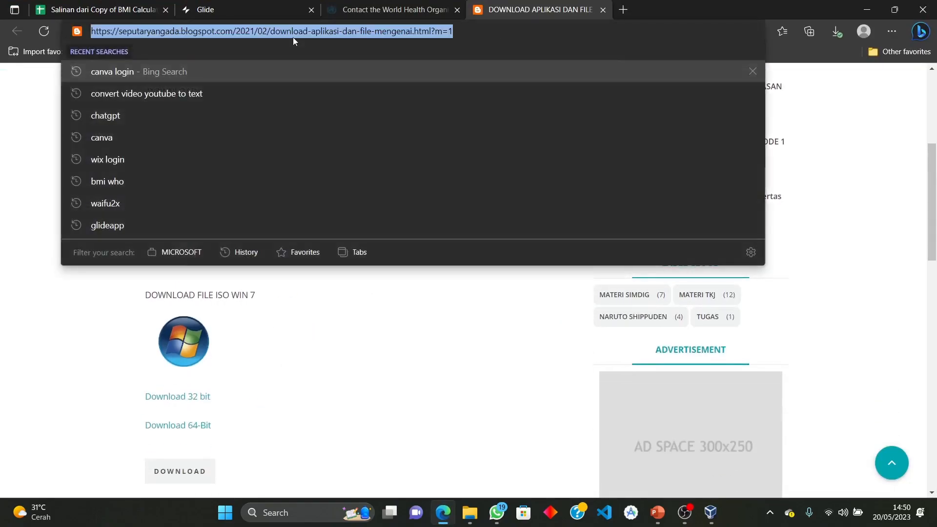
click(319, 358)
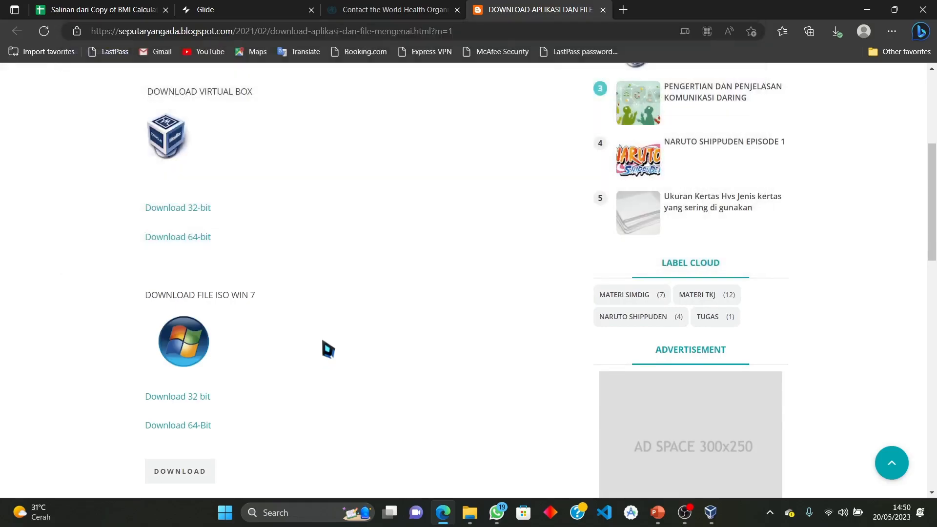
scroll(319, 342, down, 1)
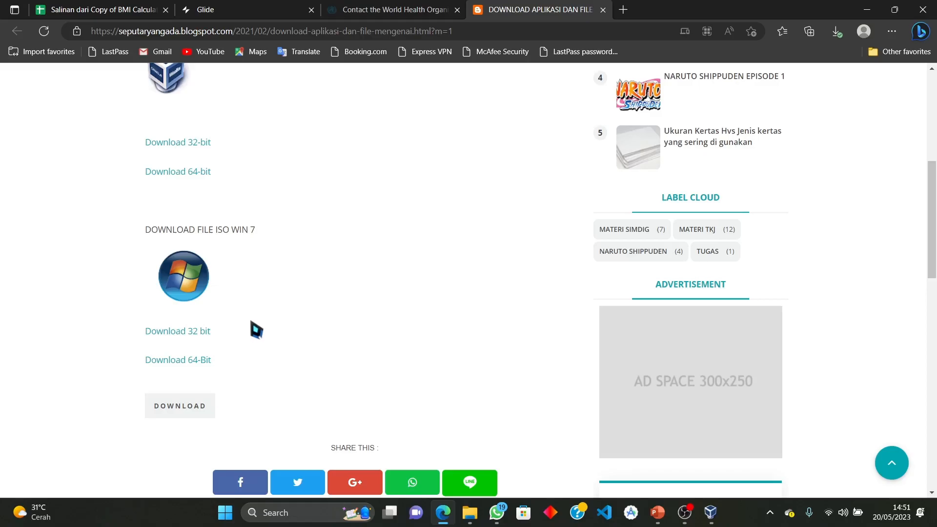
scroll(254, 333, up, 4)
scroll(253, 335, down, 2)
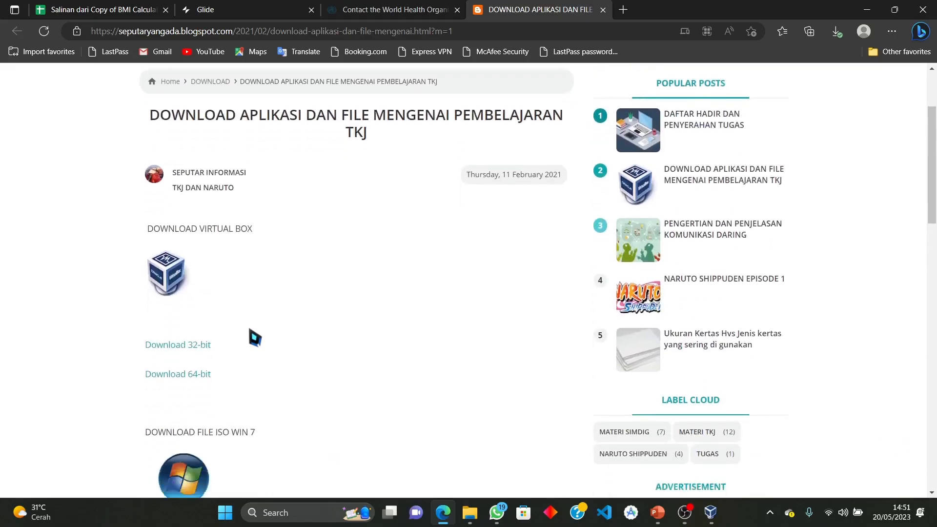
scroll(232, 361, up, 4)
click(868, 8)
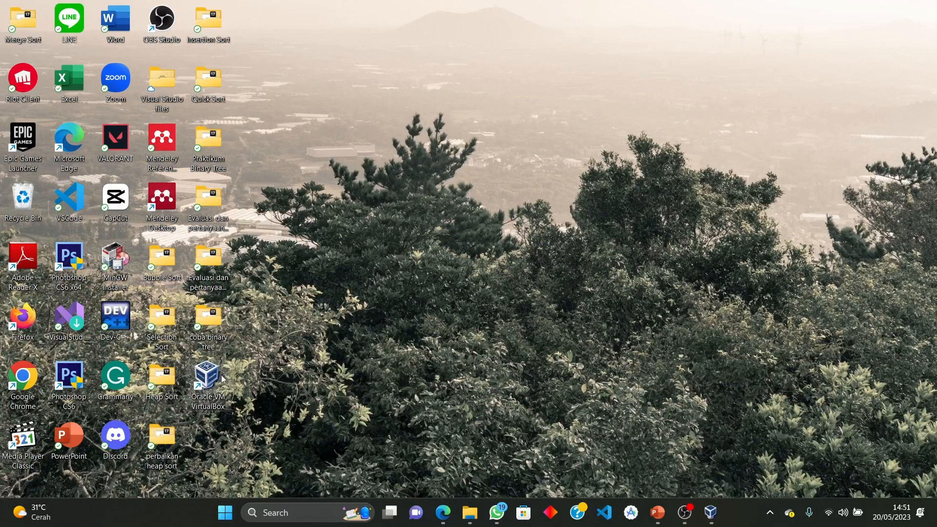
Launch VirtualBox and create a new VM 'Windows 7 baru', Microsoft Windows, Windows 7 (64-bit)
double_click(224, 380)
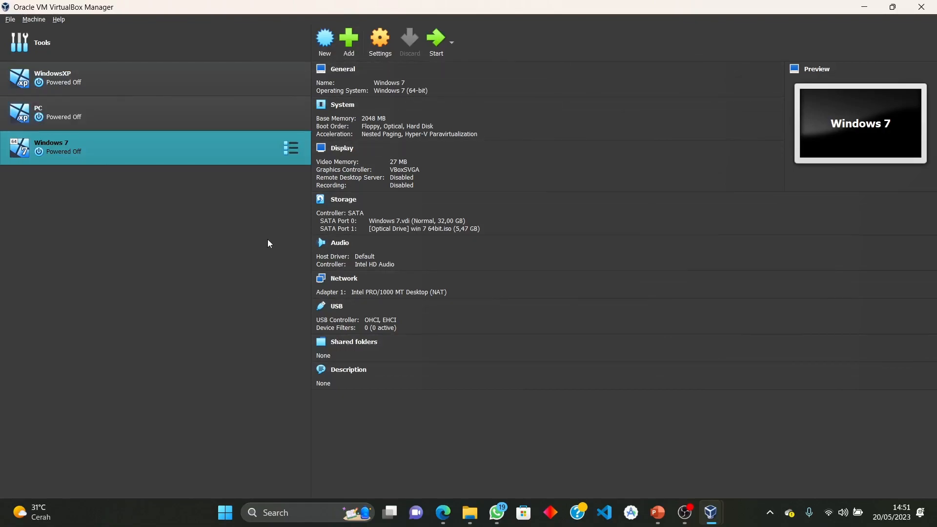
click(325, 49)
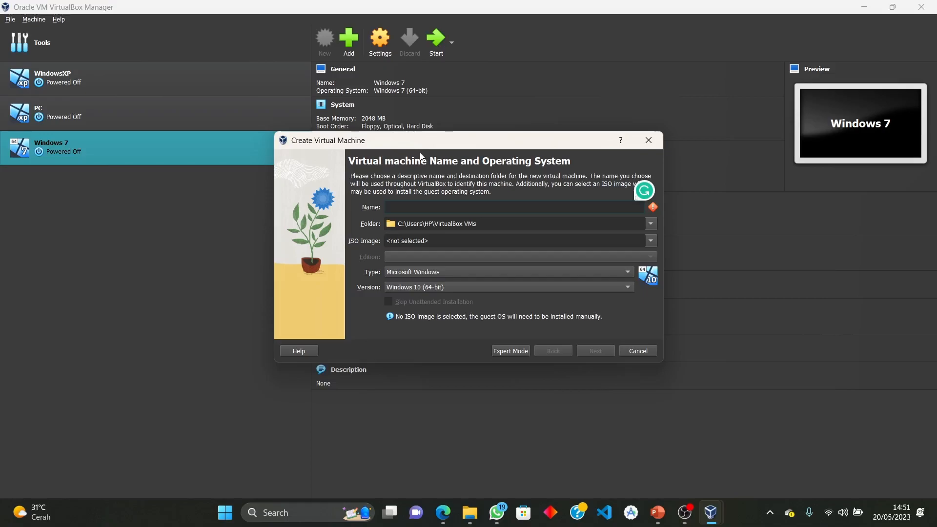
text(Windows 7 baru)
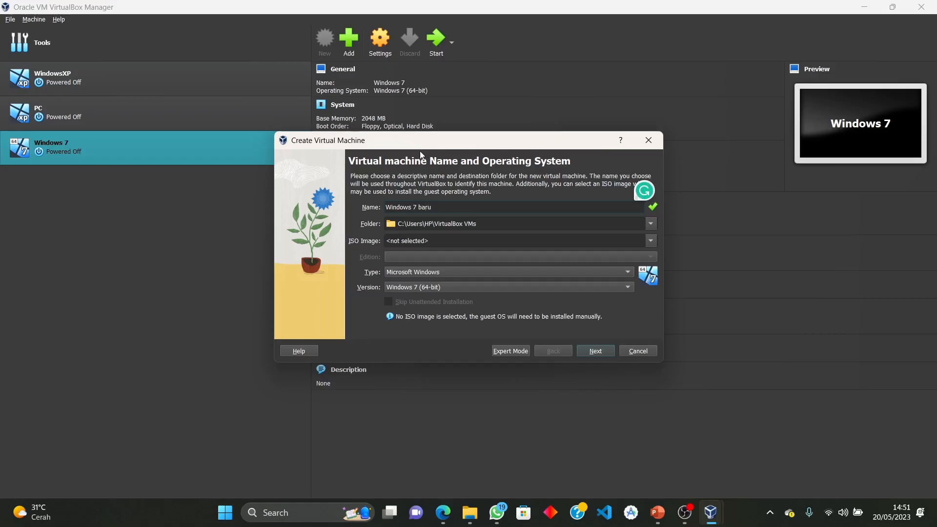
click(432, 270)
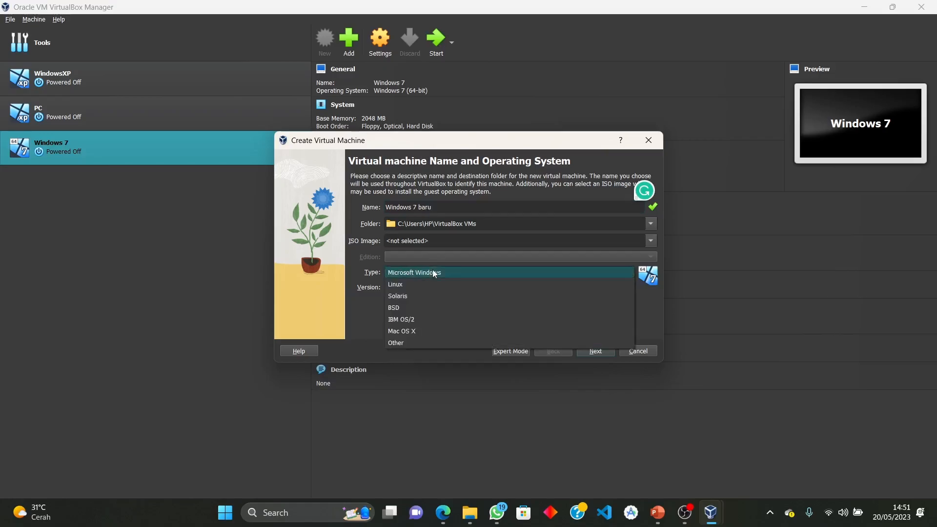
click(465, 271)
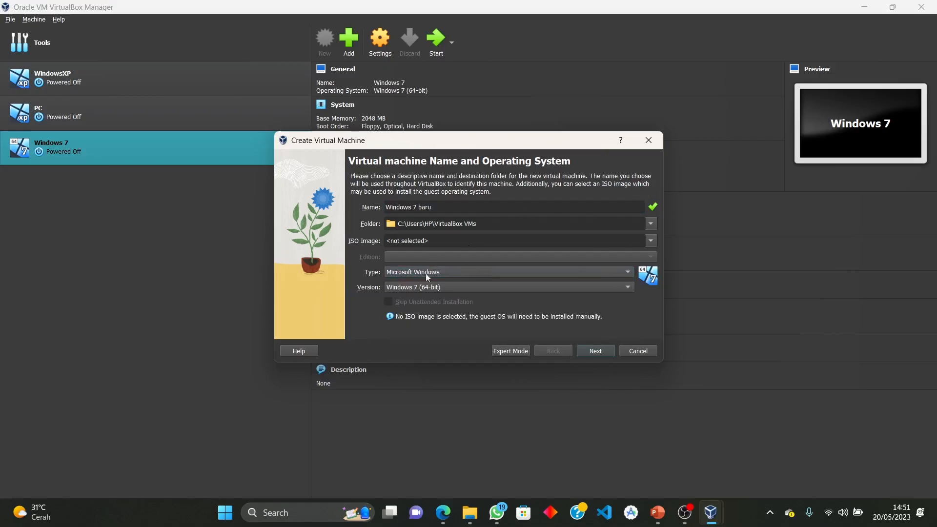
click(452, 288)
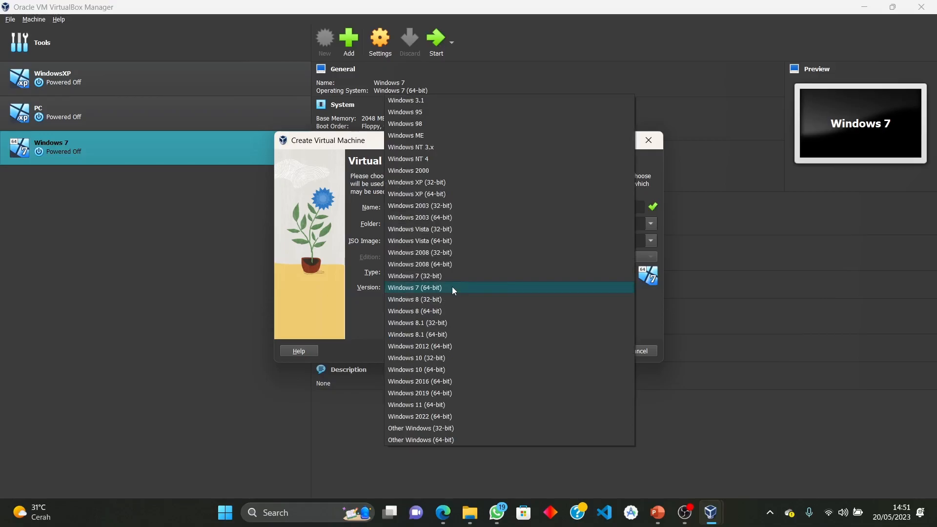
click(452, 288)
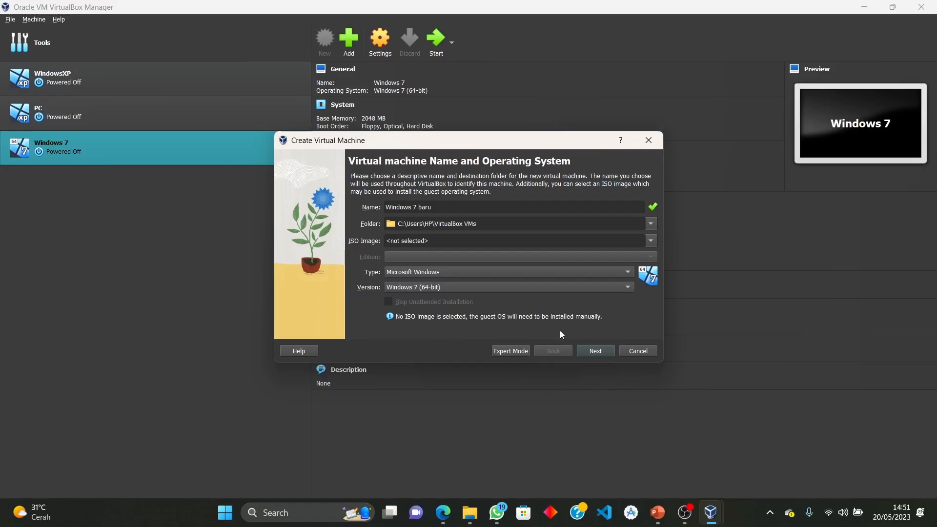
click(599, 352)
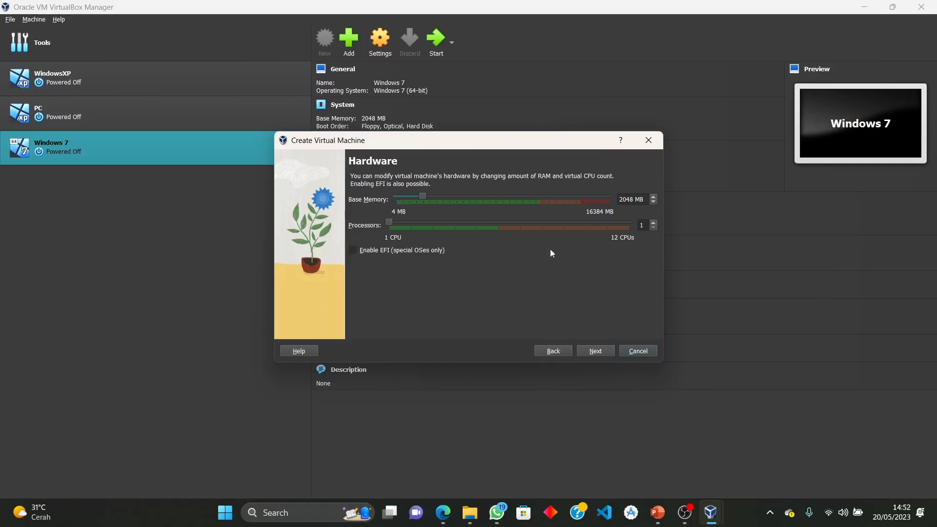
Keep Base Memory at 2048 MB and 1 processor, then continue to the disk page
click(595, 352)
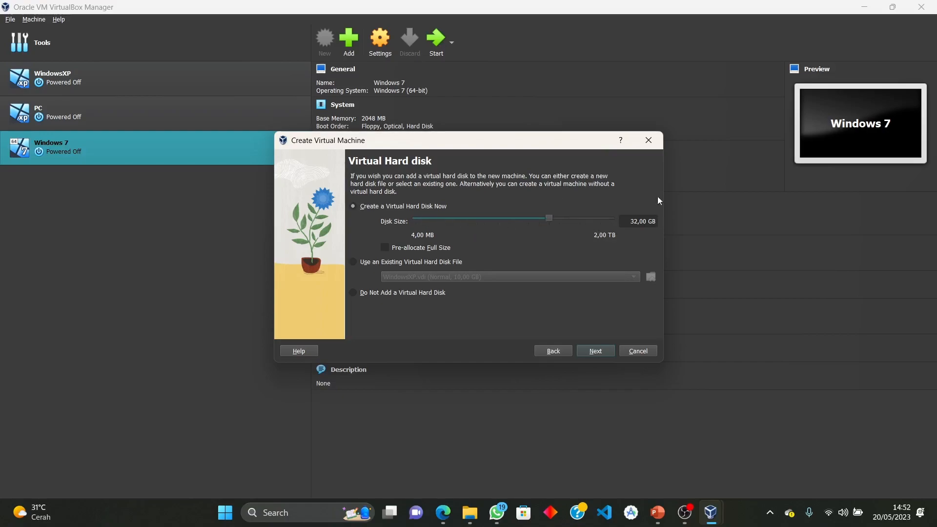
Keep the new 32,00 GB virtual disk, review the summary, and finish creating Windows 7 baru
click(602, 346)
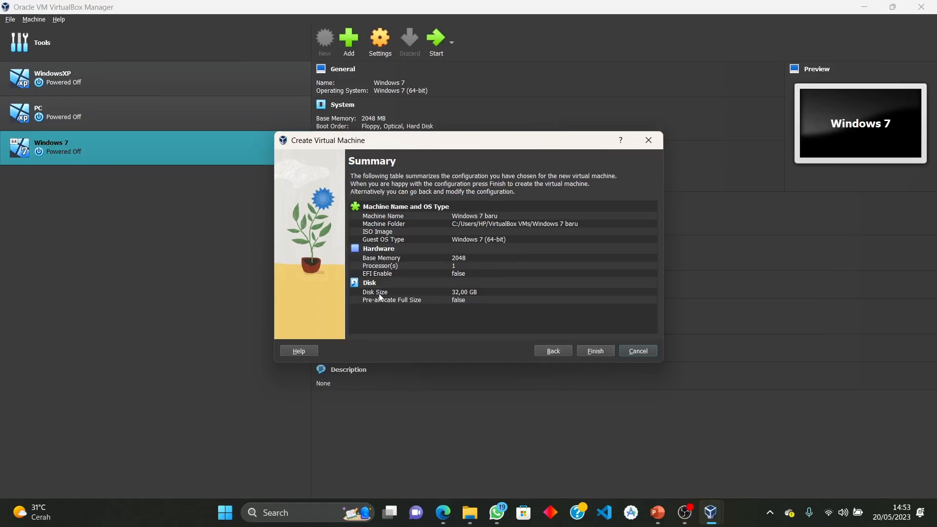
click(601, 353)
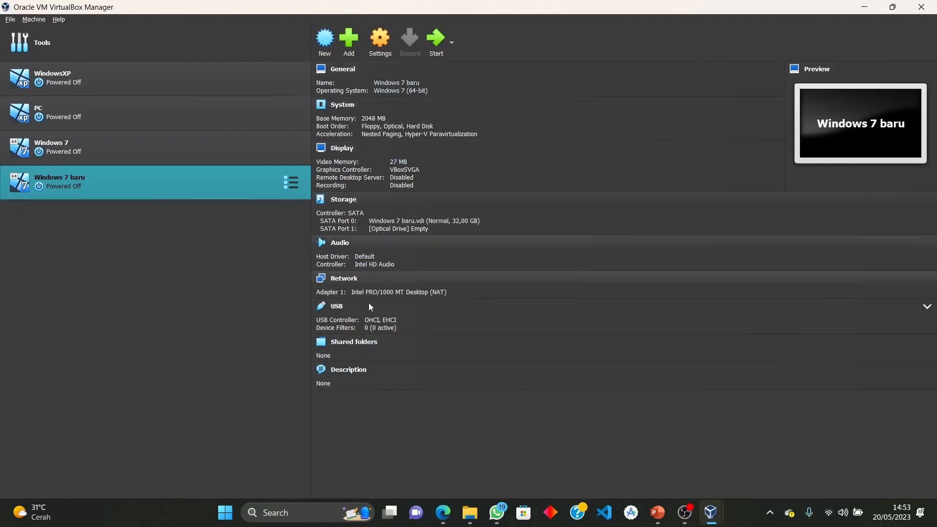
Start Windows 7 baru, mount win 7 64bit.iso from the boot-failure dialog, and retry boot
click(429, 45)
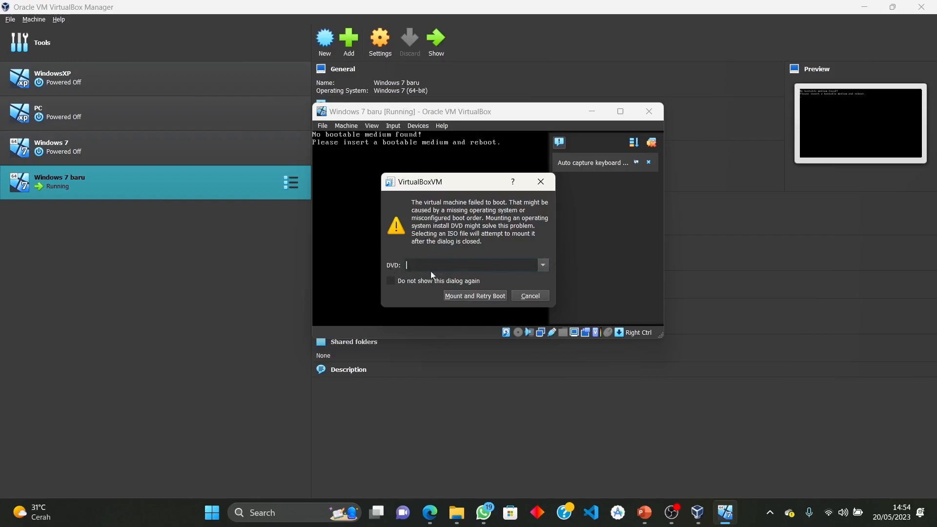
click(543, 265)
click(500, 287)
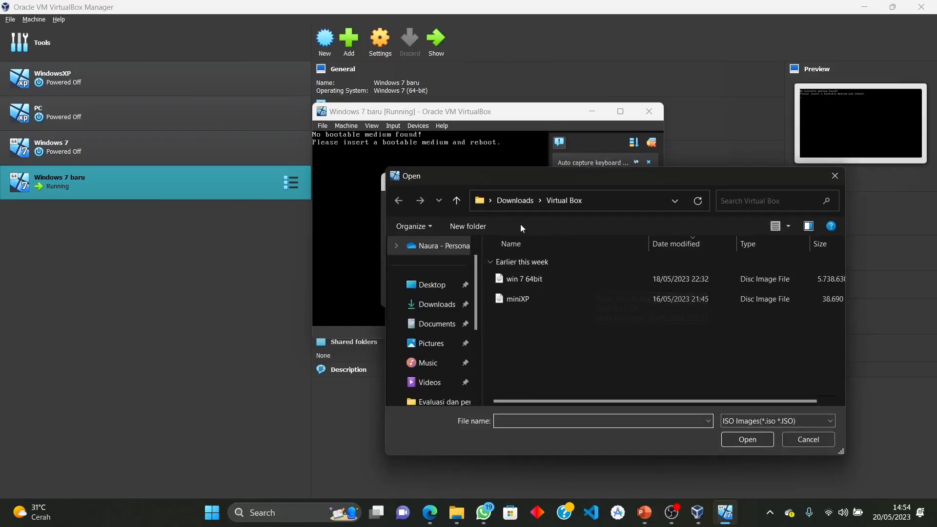
drag(591, 177, 507, 128)
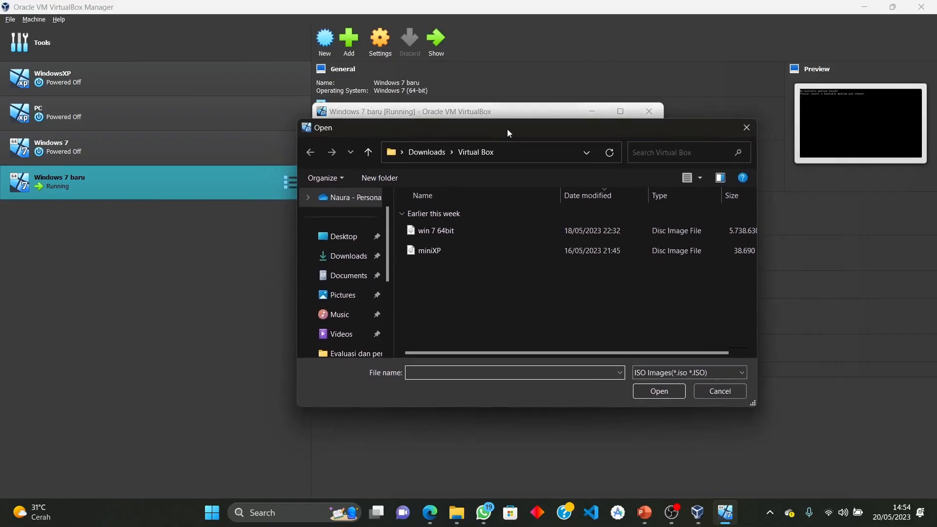
click(467, 234)
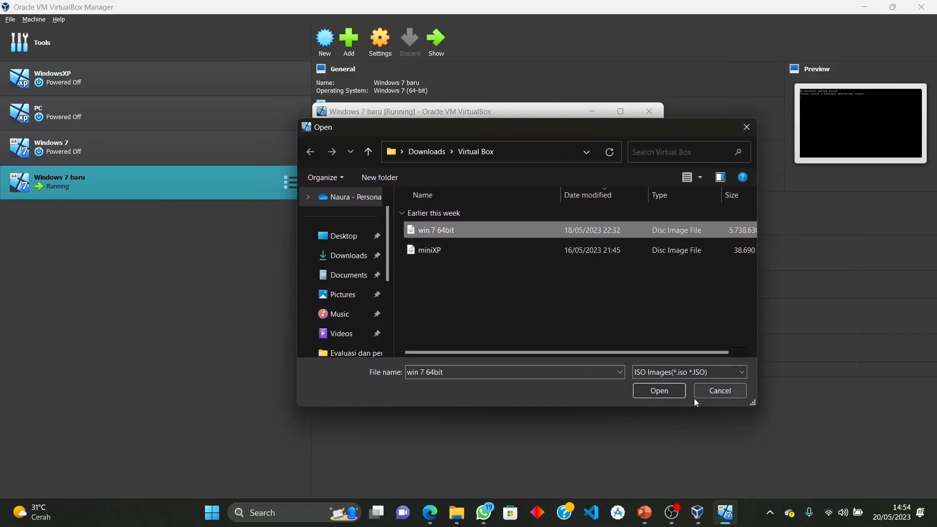
click(679, 392)
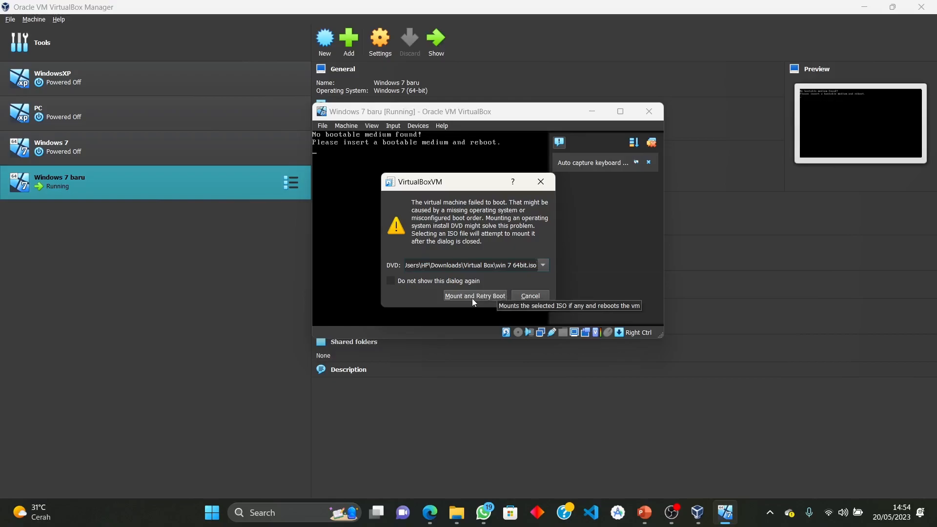
click(472, 297)
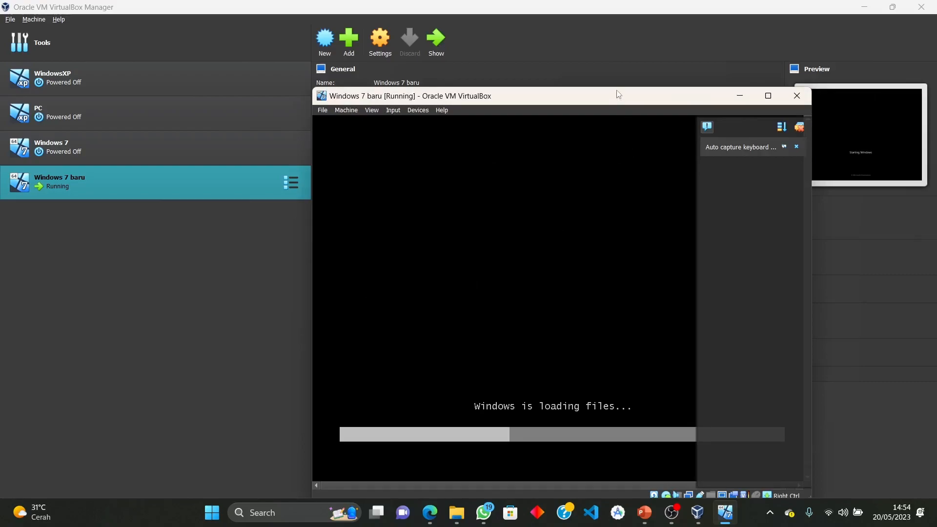
Dismiss the VM's side-panel notifications and keep English as the installation language
drag(609, 96, 544, 68)
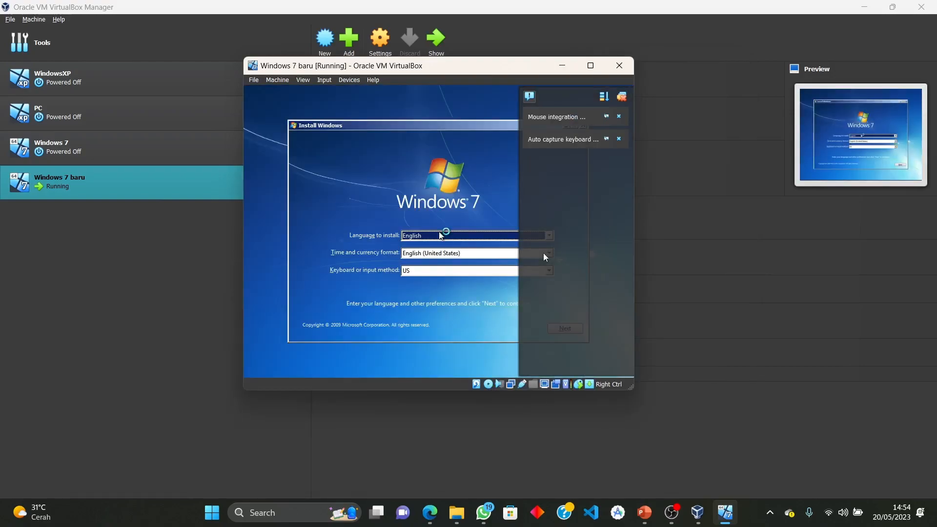
click(617, 117)
click(618, 117)
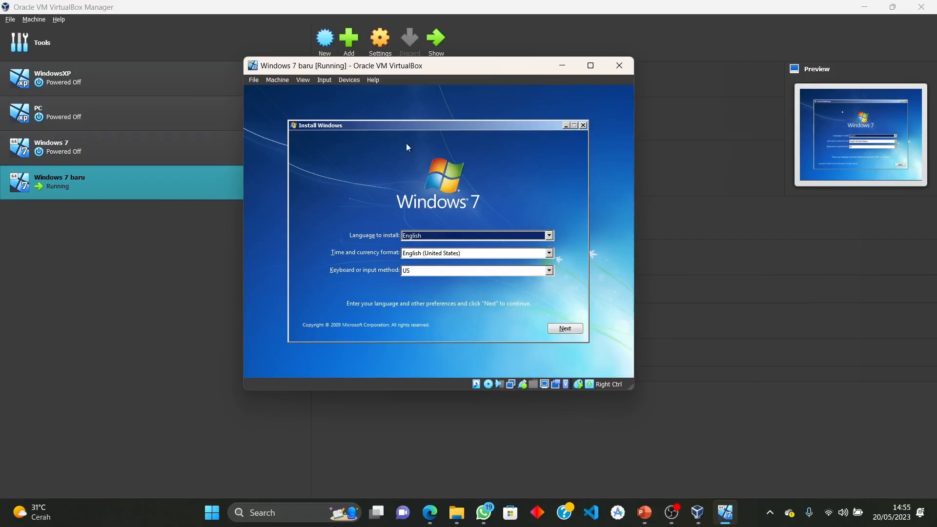
click(463, 235)
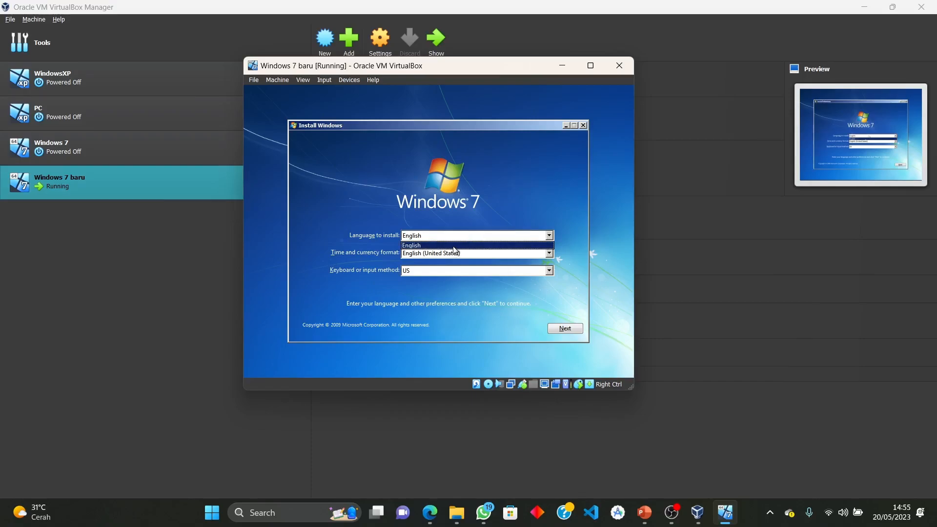
click(453, 246)
Set the time and currency format to Indonesian (Indonesia) and continue
click(450, 253)
click(450, 253)
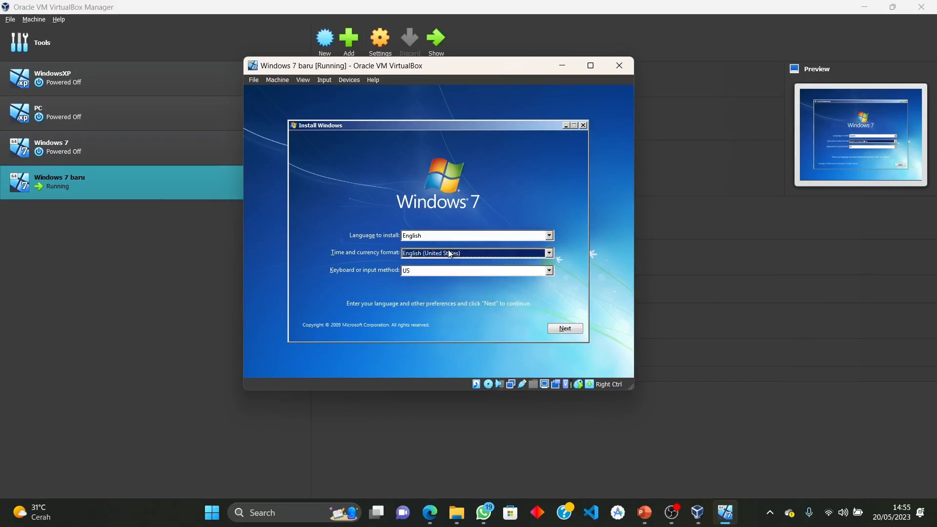
click(450, 254)
scroll(447, 283, up, 20)
scroll(450, 278, down, 15)
scroll(450, 277, down, 6)
scroll(450, 277, down, 2)
click(440, 318)
click(564, 330)
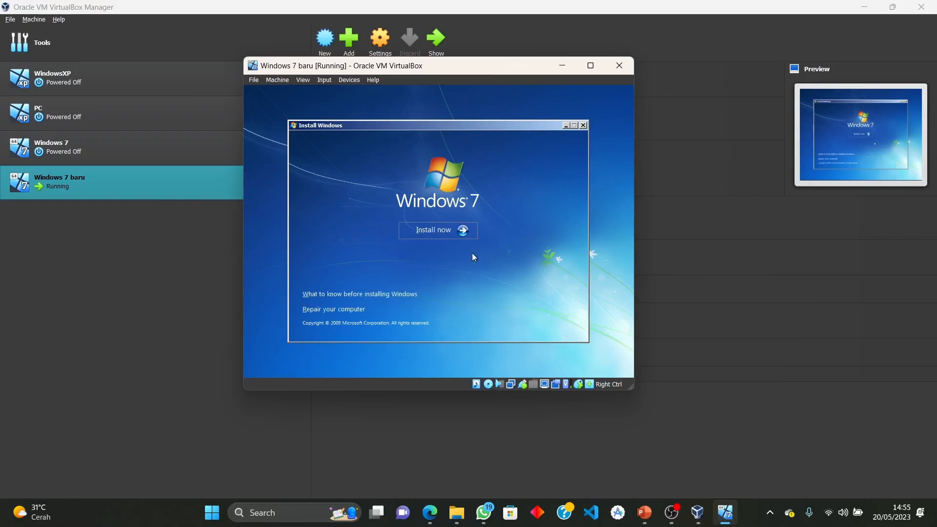
Start the Windows 7 installation and bring up the license terms
click(460, 229)
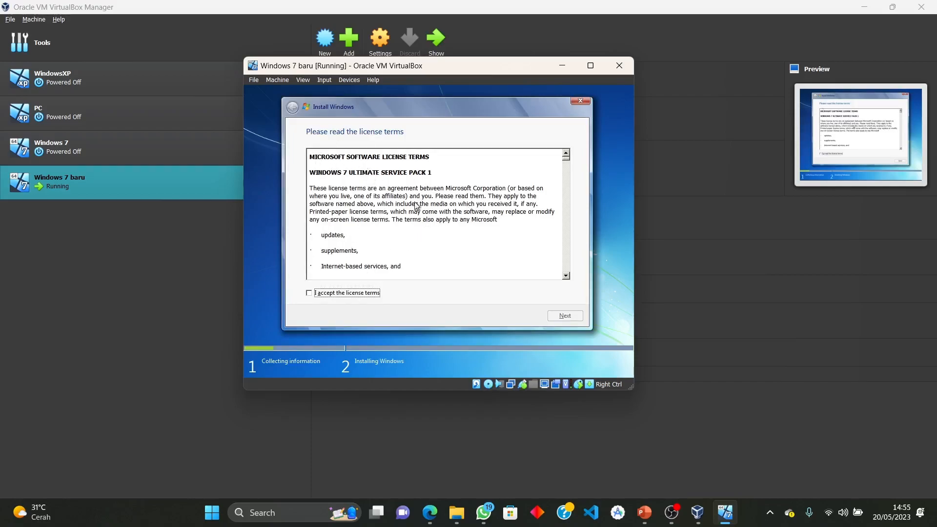
click(468, 192)
scroll(468, 194, down, 2)
scroll(468, 194, up, 2)
drag(430, 157, 296, 152)
click(357, 181)
Scroll through the license, accept the terms, and continue to the installation type
scroll(396, 227, down, 2)
scroll(396, 228, down, 10)
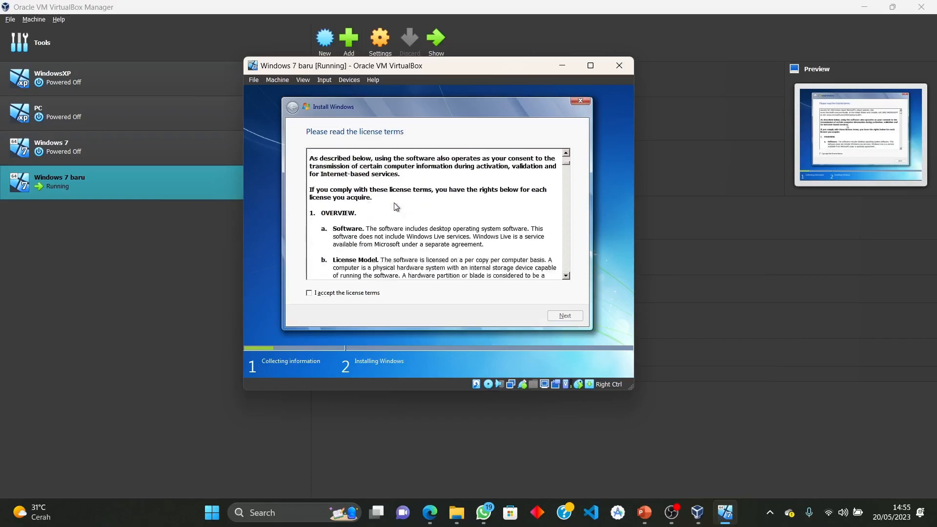
scroll(396, 205, down, 15)
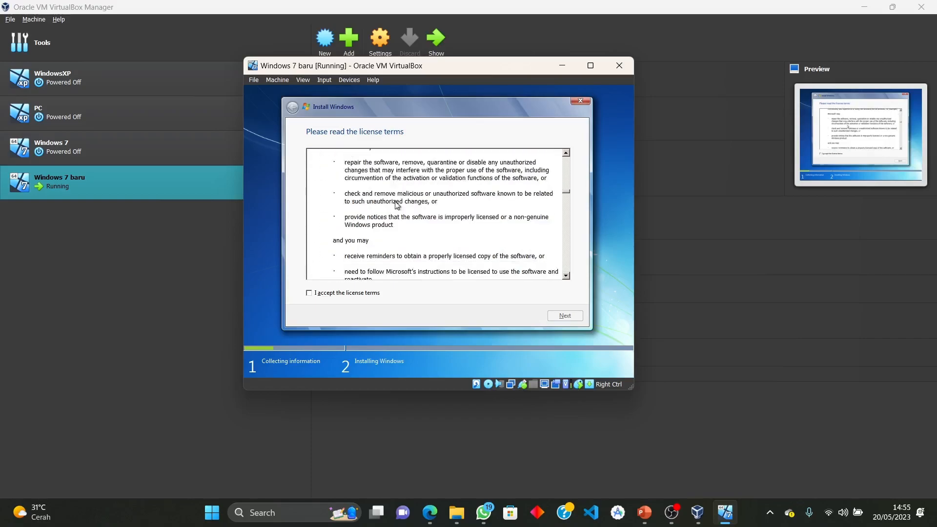
scroll(397, 213, down, 15)
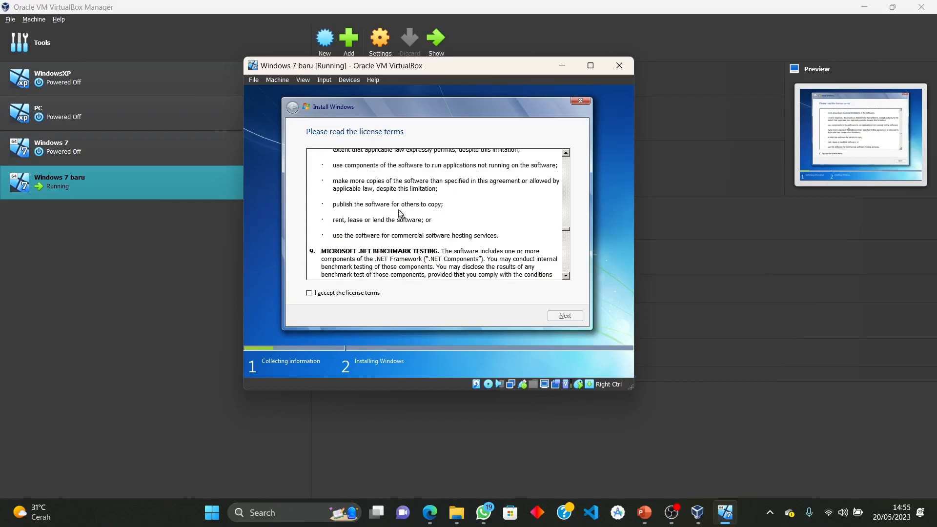
scroll(399, 218, down, 8)
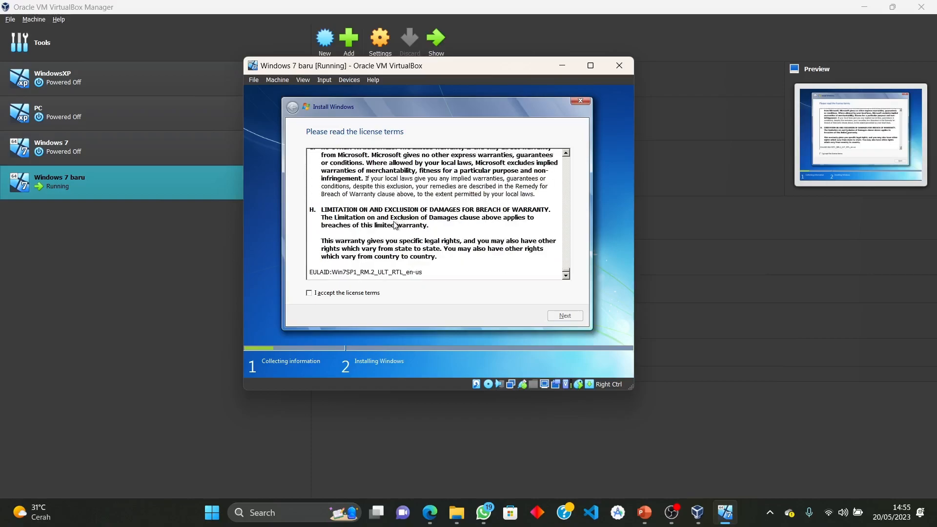
click(310, 294)
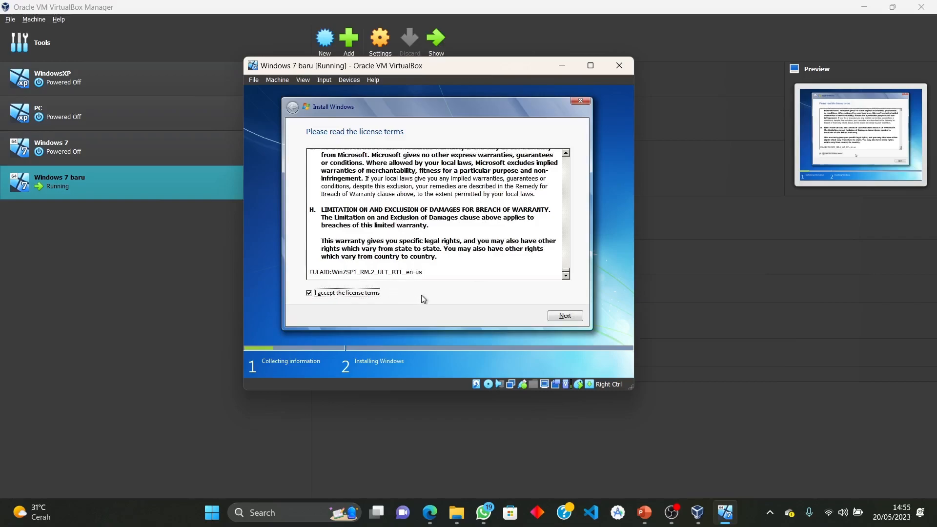
click(564, 317)
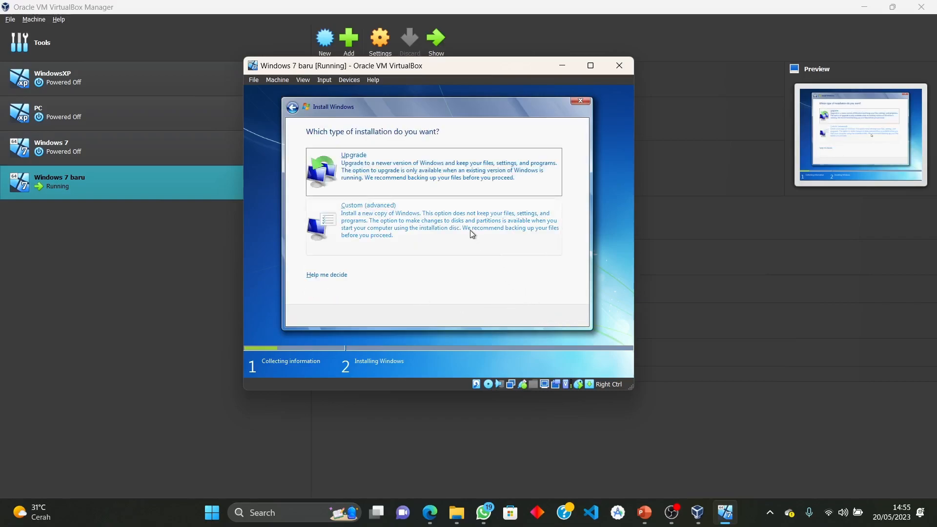
Choose Custom install, create a 32768 MB partition, and install Windows on Disk 0 Partition 2
click(422, 215)
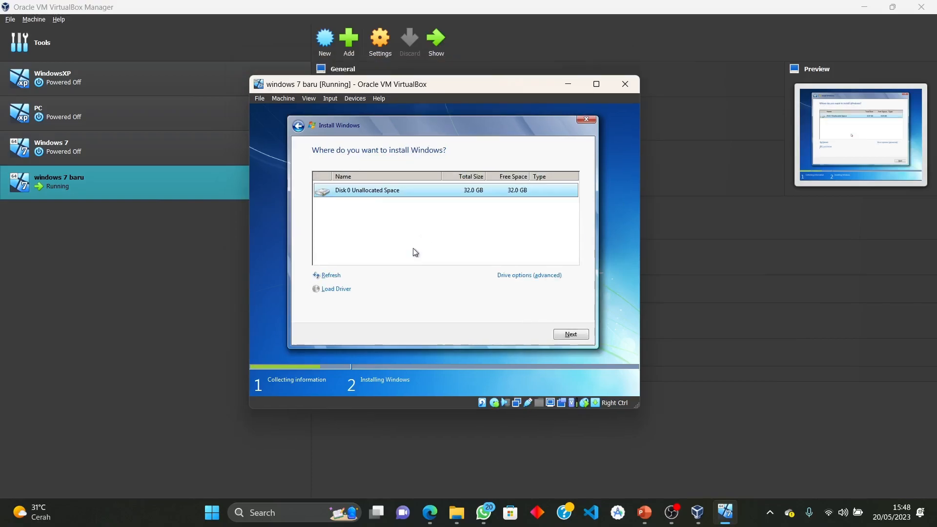
click(527, 276)
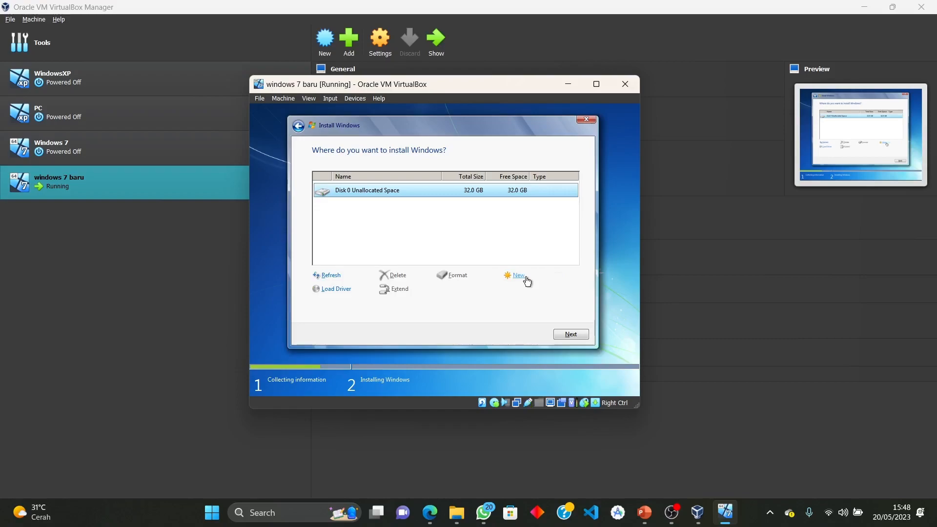
click(519, 276)
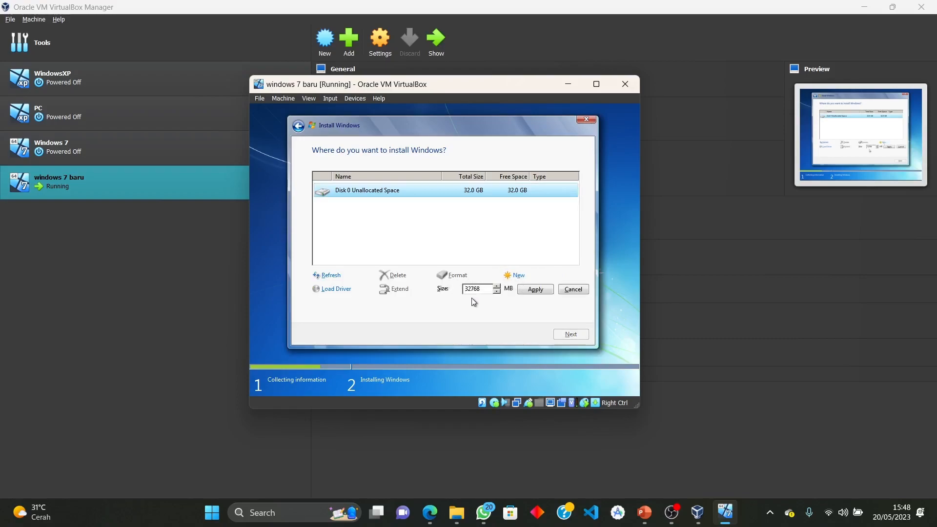
click(535, 292)
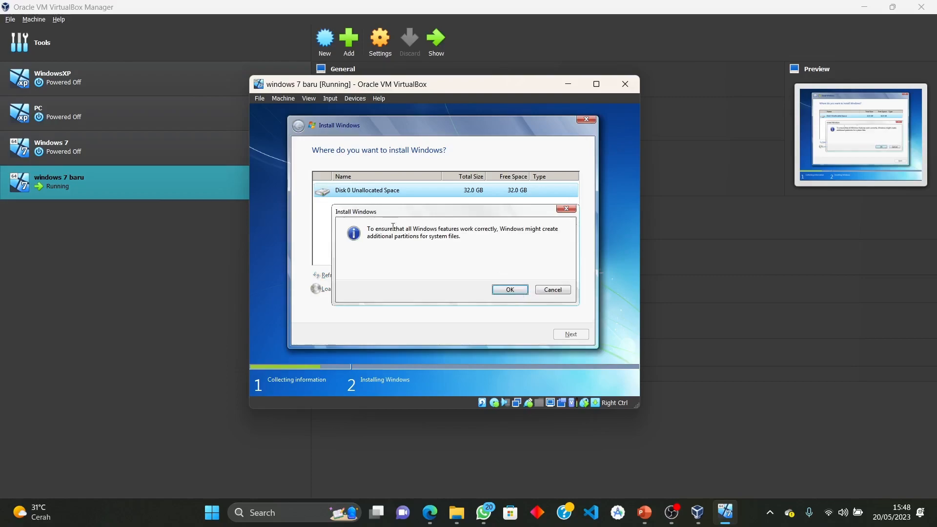
click(509, 290)
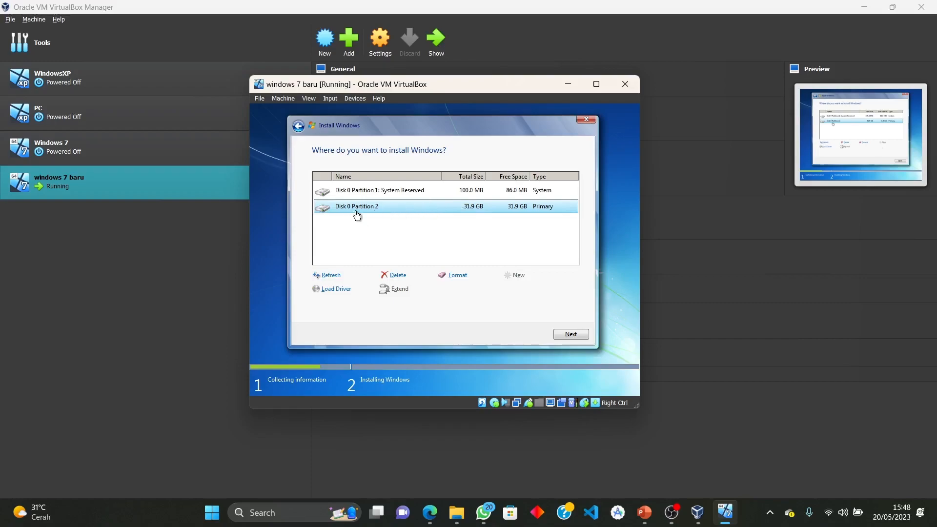
click(568, 337)
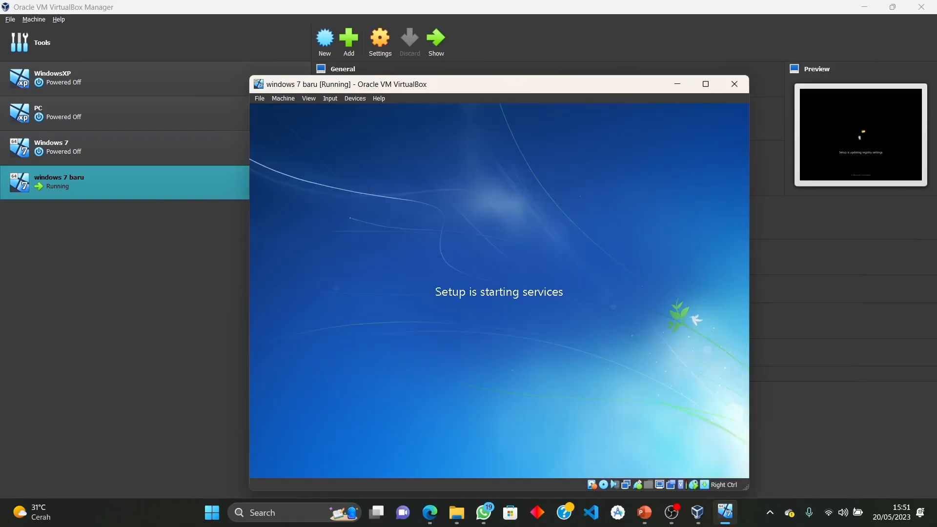
Reposition the VM window while Windows 7 setup prepares for first use
drag(504, 85, 494, 70)
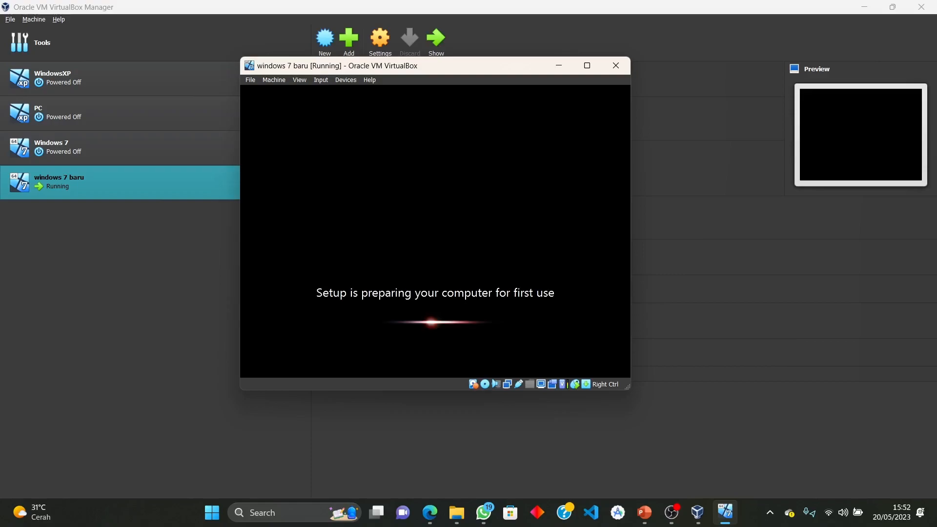
drag(413, 69, 460, 94)
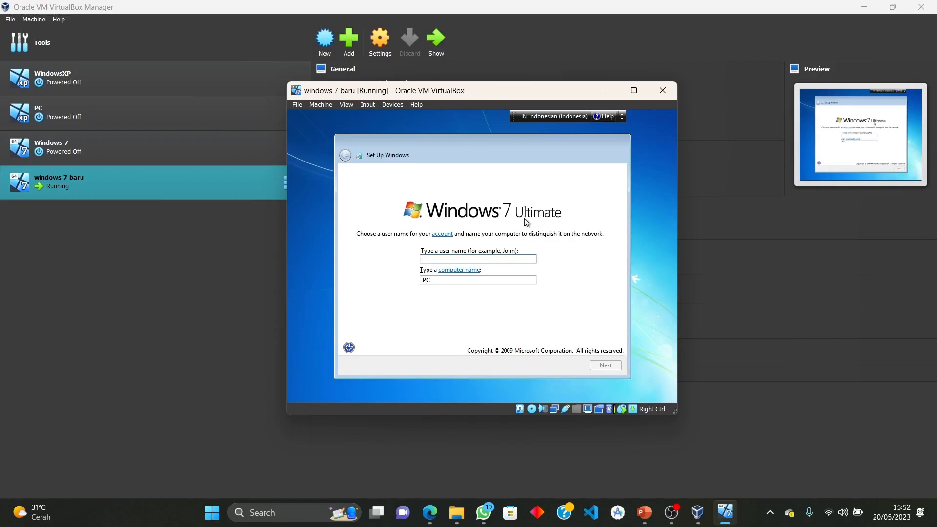
Enter a user name, then set the account password, its confirmation and a password hint
text(Naura)
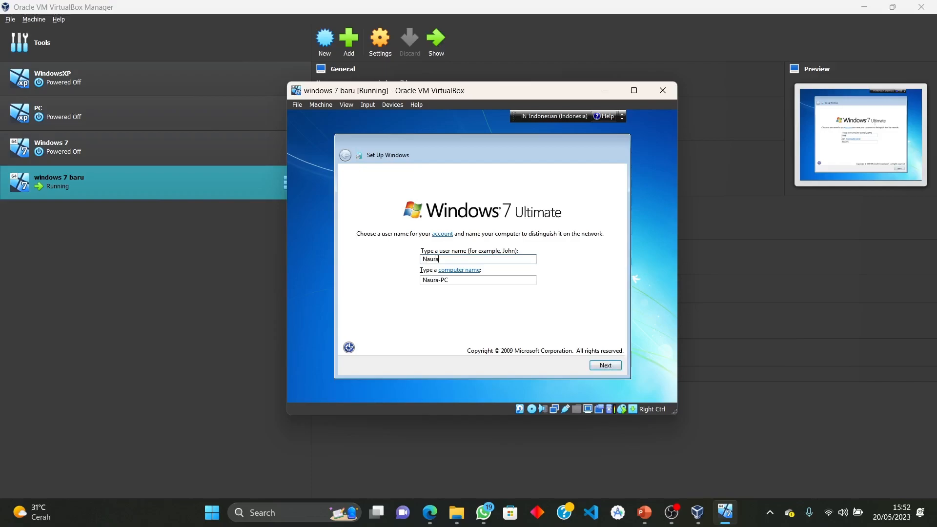
click(605, 365)
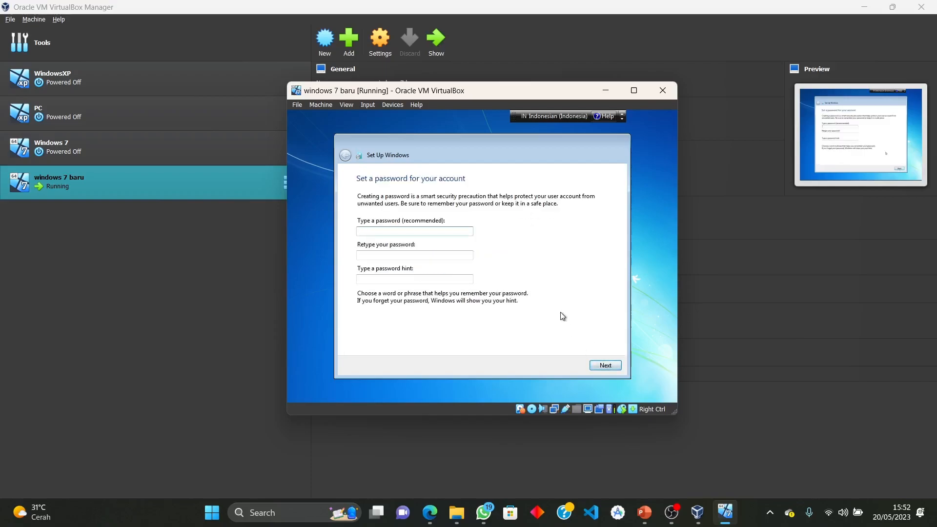
text(••••••)
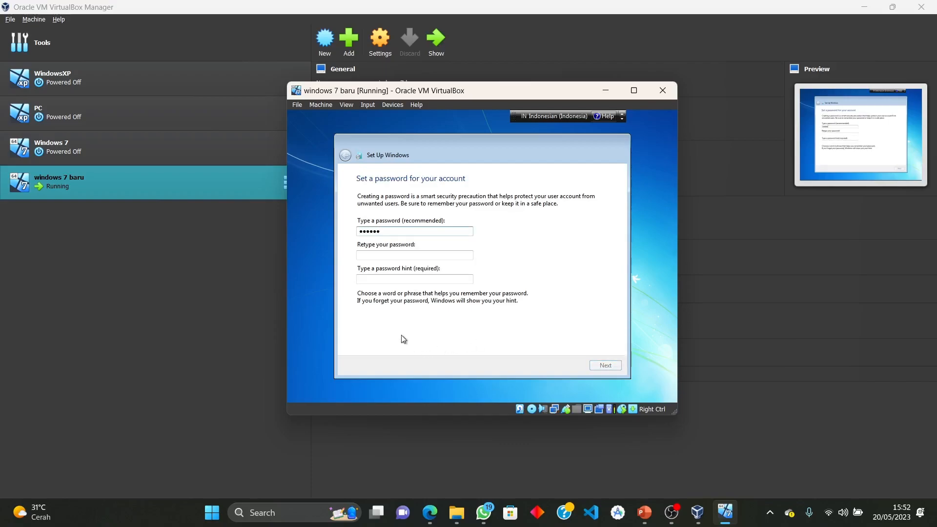
click(414, 254)
text(••••••)
click(386, 280)
text(123456)
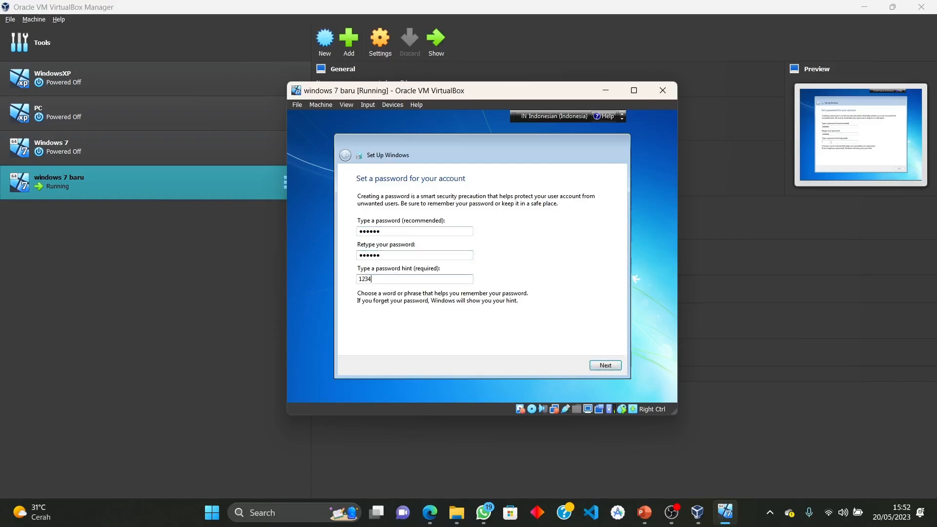
click(608, 365)
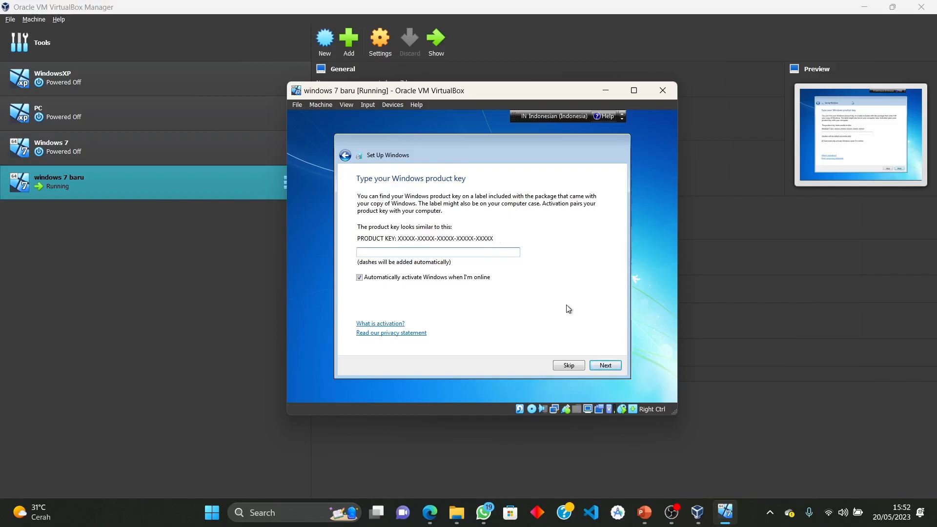
Leave the product key blank with automatic activation on, and skip that page
click(359, 278)
click(575, 368)
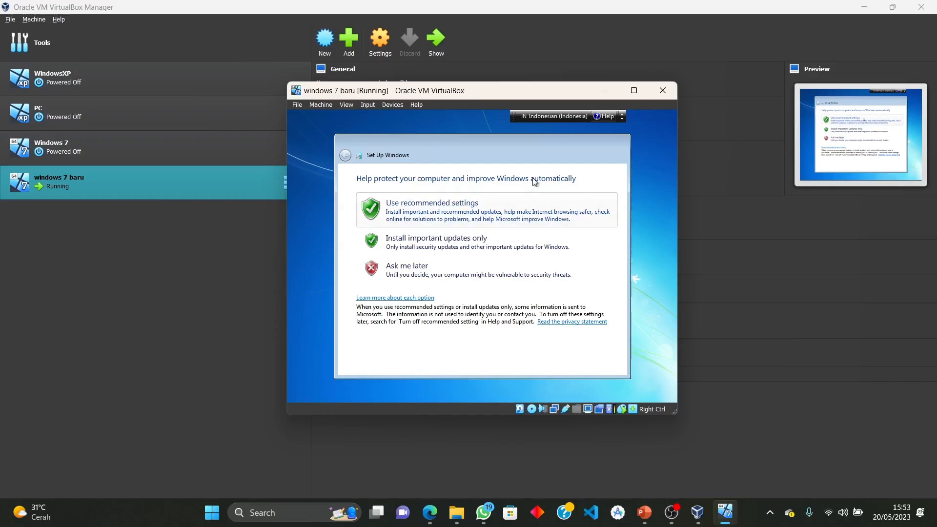
Defer Windows updates with Ask me later, accept the date and time, and choose Public network
click(440, 268)
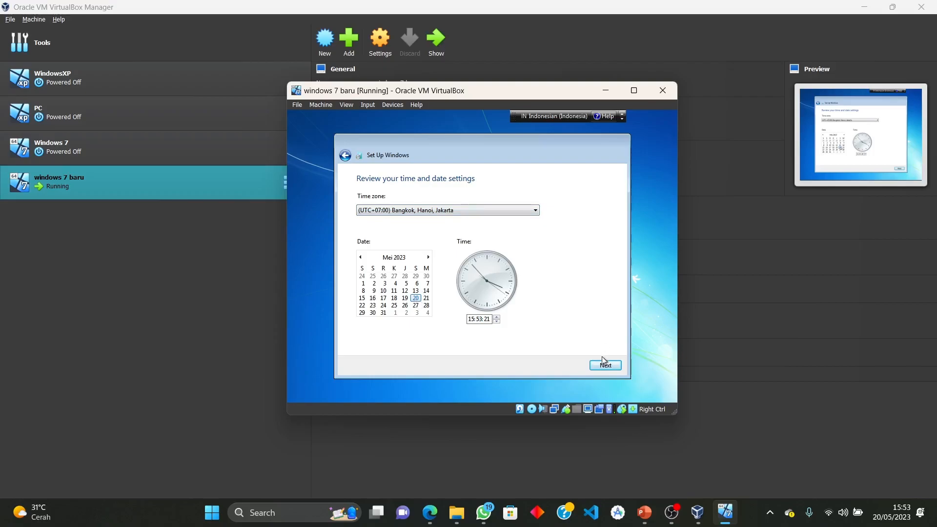
click(612, 370)
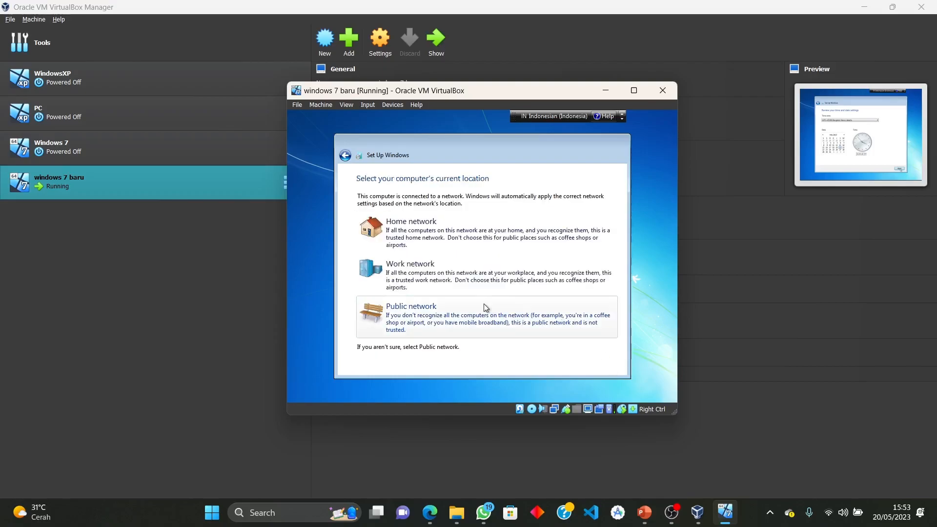
click(457, 321)
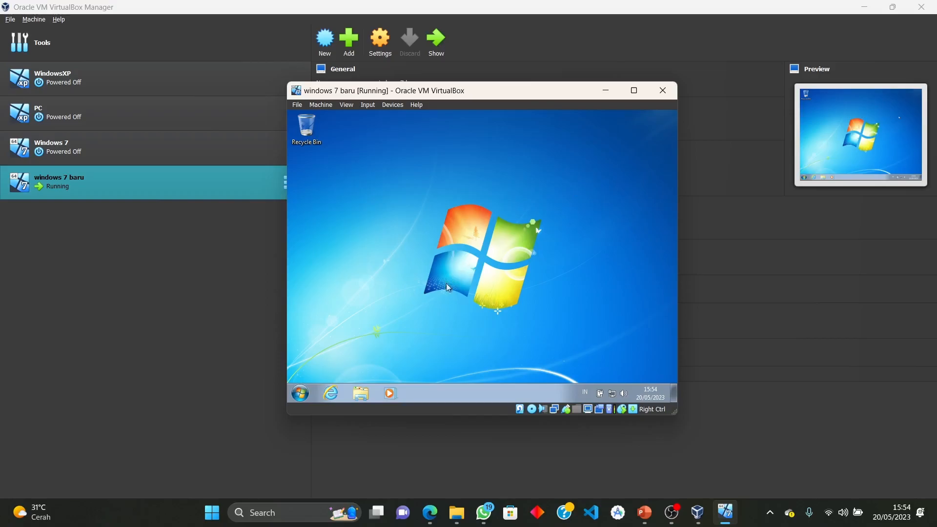
Open the Documents library from the guest Start menu's All Programs list
click(300, 393)
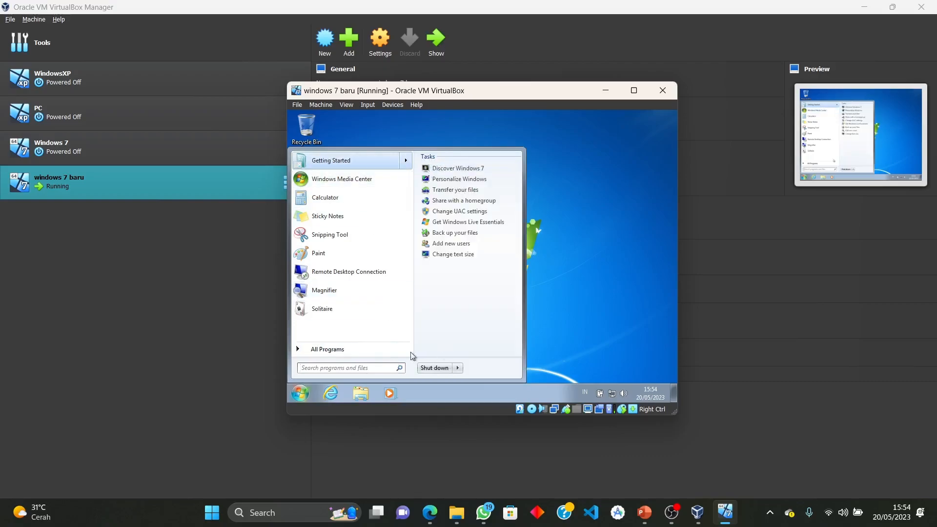
click(347, 344)
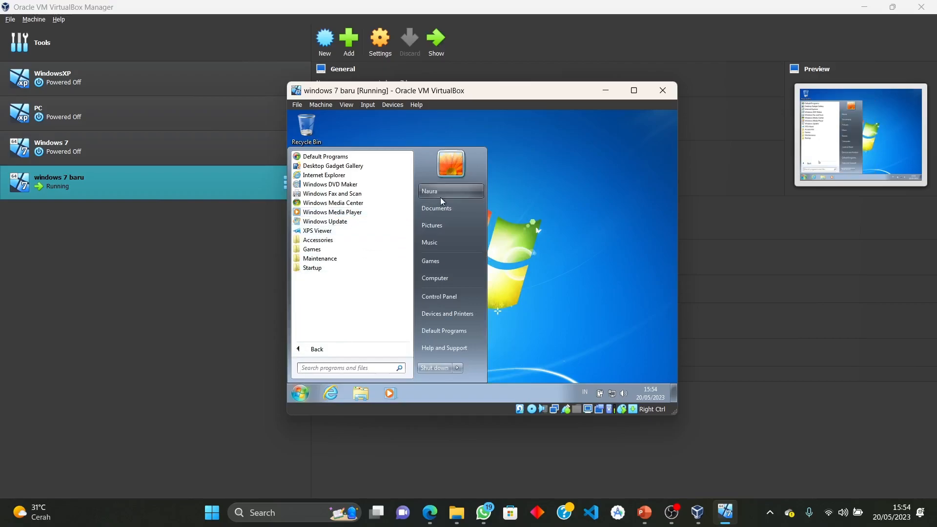
click(443, 209)
Browse Music, Pictures, Videos, Computer, Network and Desktop in Explorer, then close the VM window
click(335, 239)
click(331, 245)
click(338, 257)
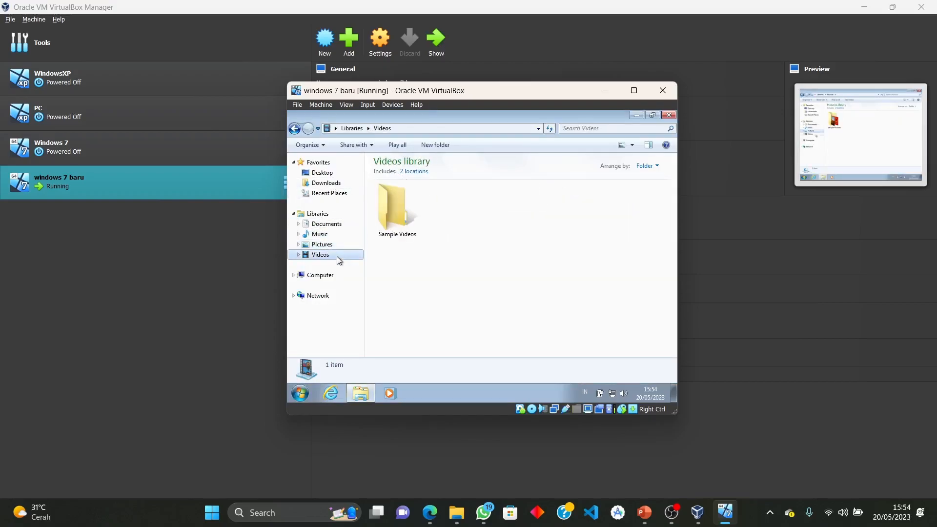
click(338, 277)
click(338, 296)
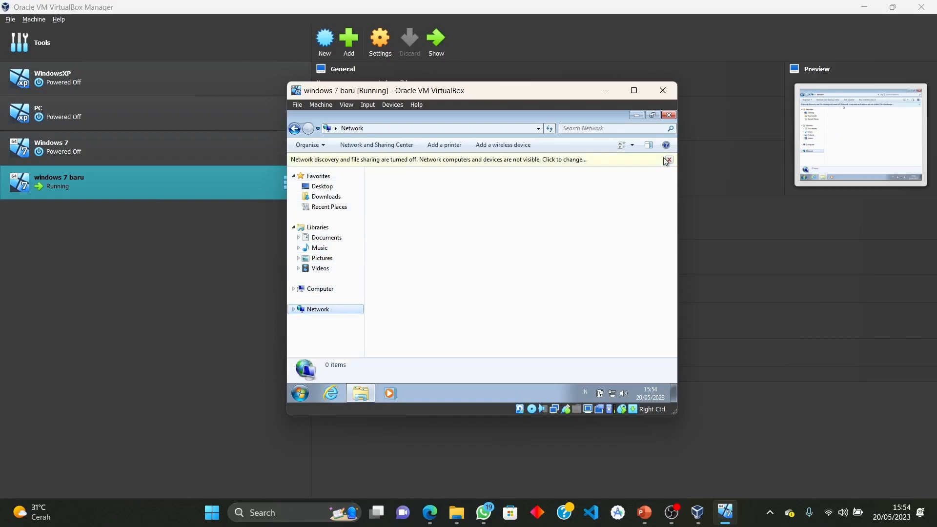
click(668, 160)
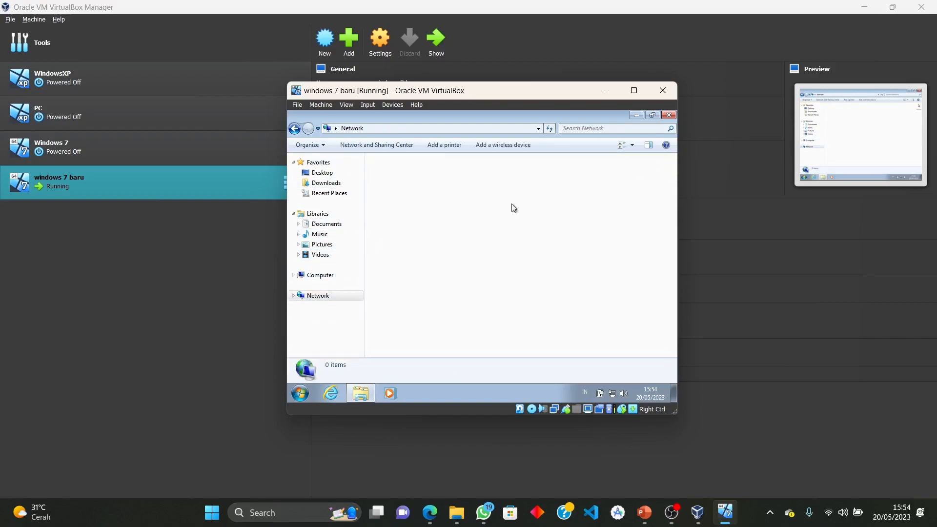
click(336, 174)
click(662, 90)
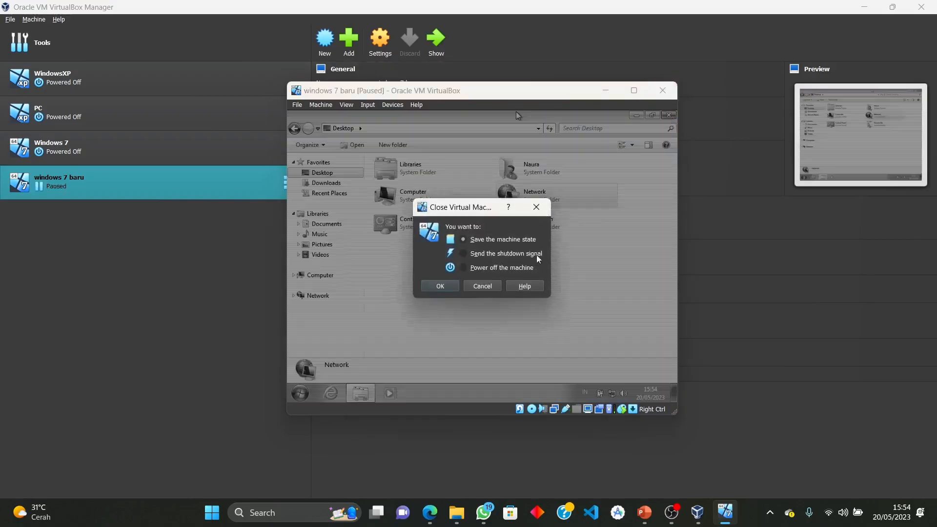
Cancel the close dialog, close the guest Explorer window and refresh the guest desktop
click(499, 286)
click(669, 115)
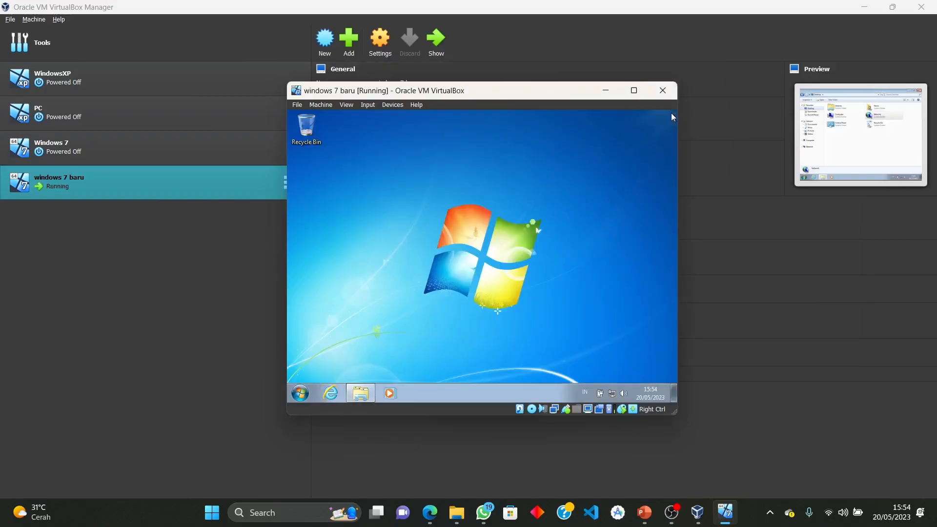
right_click(464, 178)
click(485, 205)
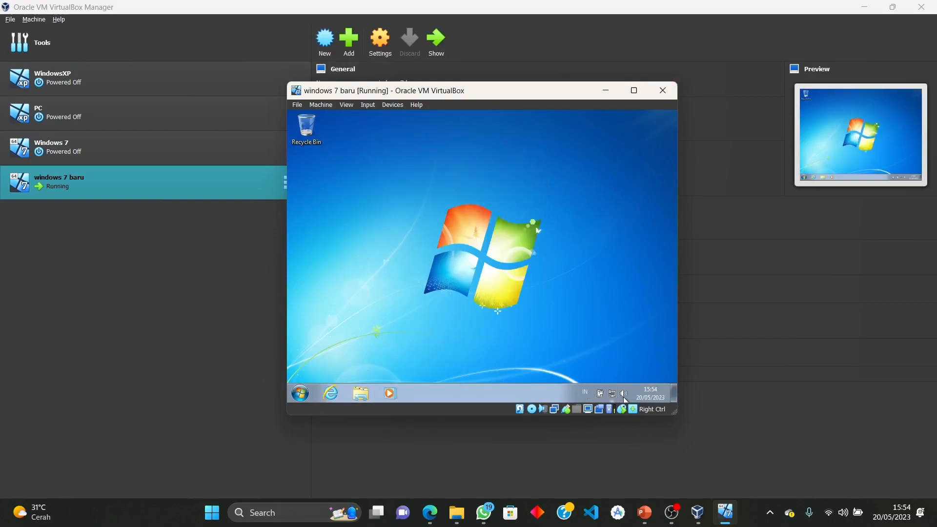
Shut down the Windows 7 guest from its Start menu and minimise VirtualBox Manager
click(300, 393)
click(435, 369)
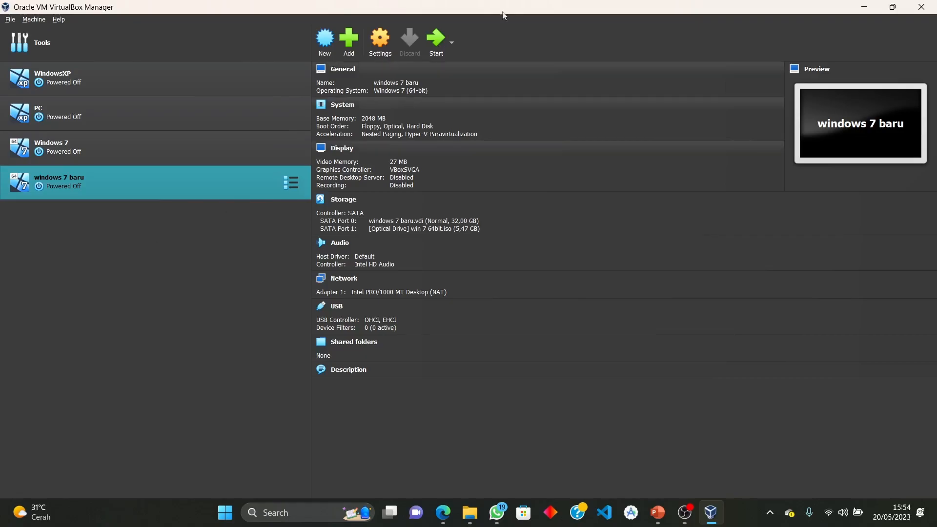
click(859, 8)
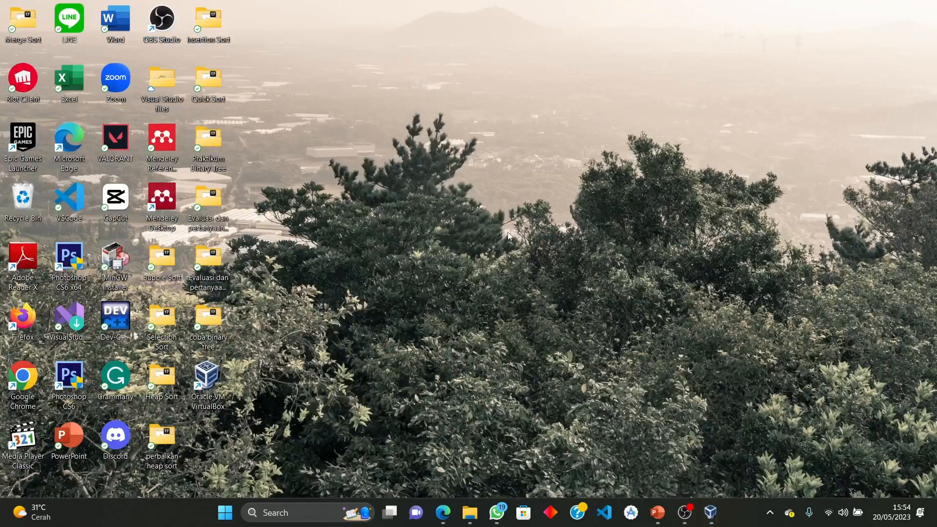